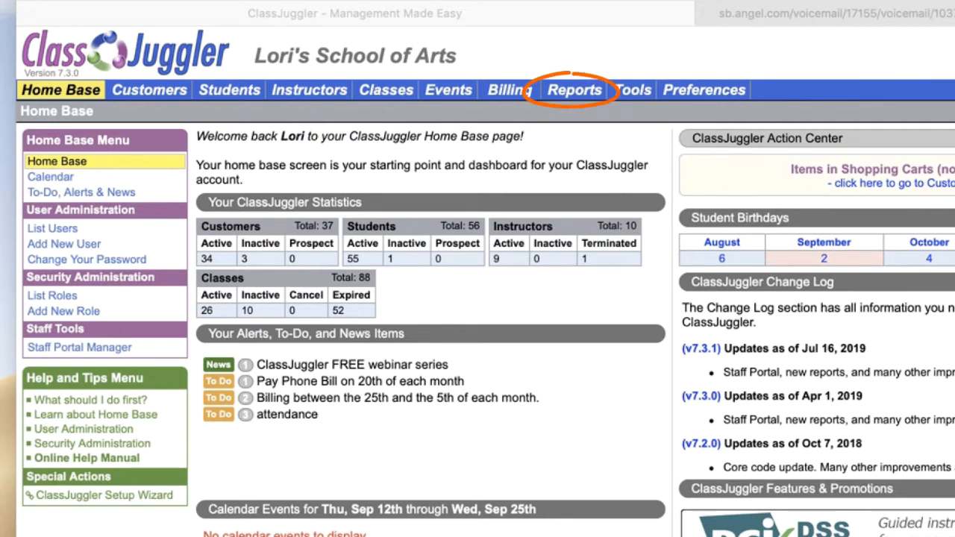
Step: Open the Class Enrollees report form from the class reports
{"action": "left_click", "coordinate": [567, 96]}
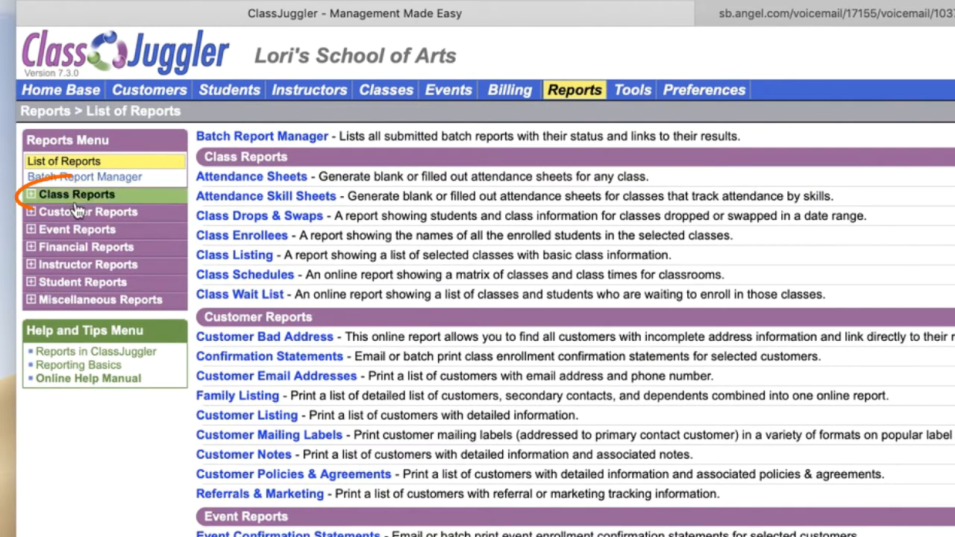
{"action": "left_click", "coordinate": [78, 196]}
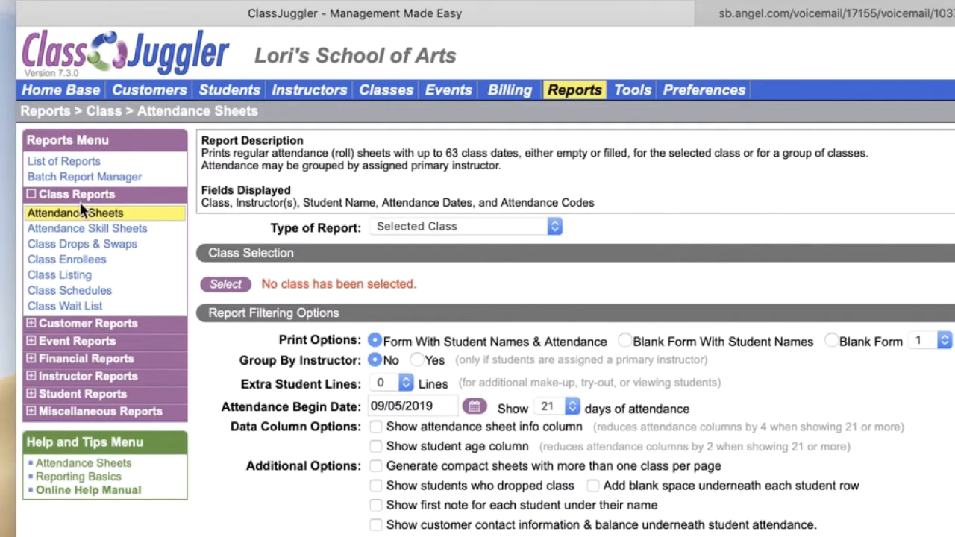
{"action": "left_click", "coordinate": [79, 263]}
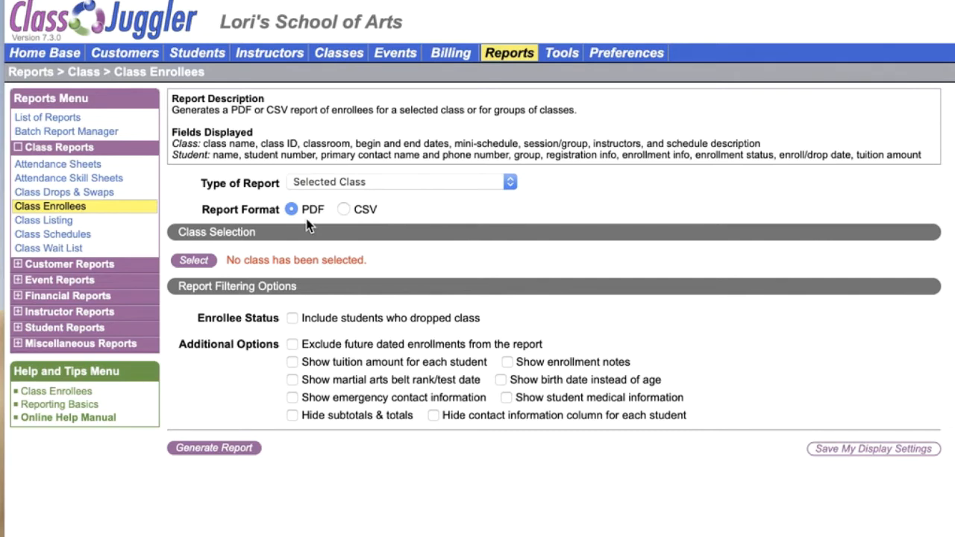
Step: Generate a PDF enrollee report for the Friday Gymnastics 3 class in Gym-A, showing the tuition amount for each student
{"action": "left_click", "coordinate": [194, 261]}
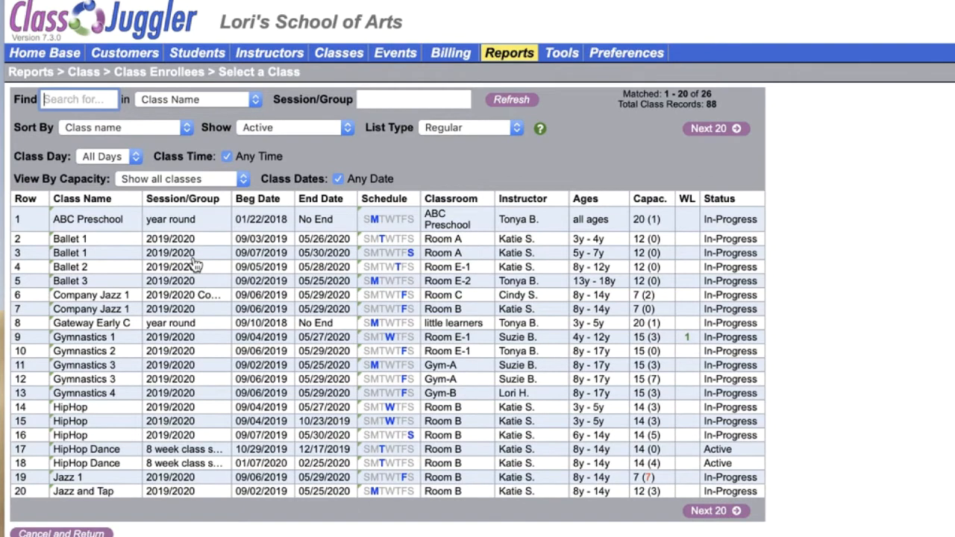
{"action": "left_click", "coordinate": [194, 259]}
{"action": "left_click", "coordinate": [197, 381]}
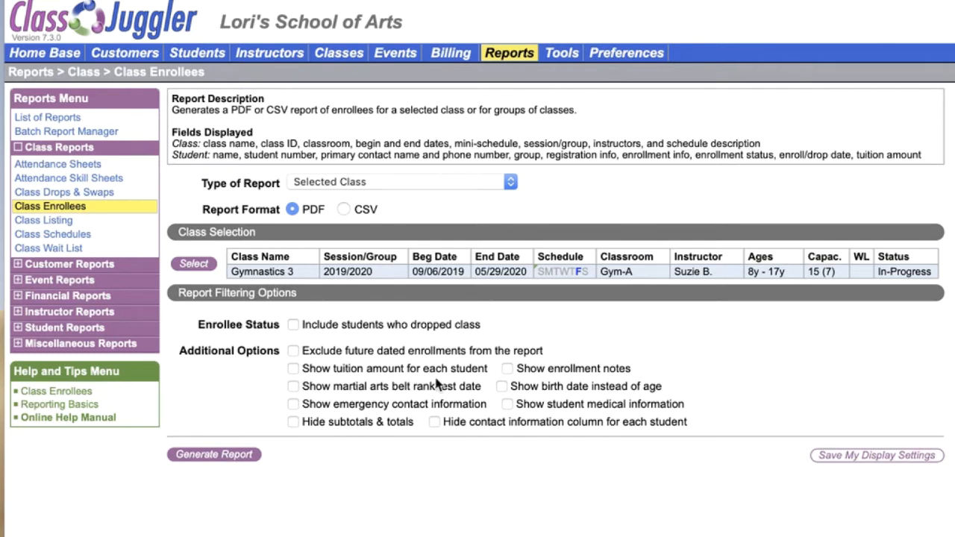
{"action": "left_click", "coordinate": [293, 368]}
{"action": "left_click", "coordinate": [214, 456]}
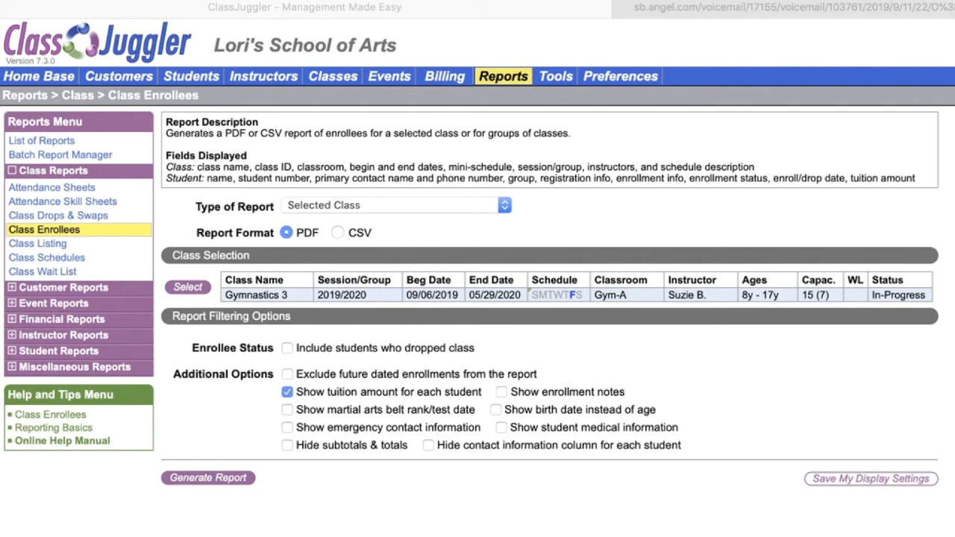
Step: Set the type of report to All Active Classes
{"action": "left_click", "coordinate": [371, 205]}
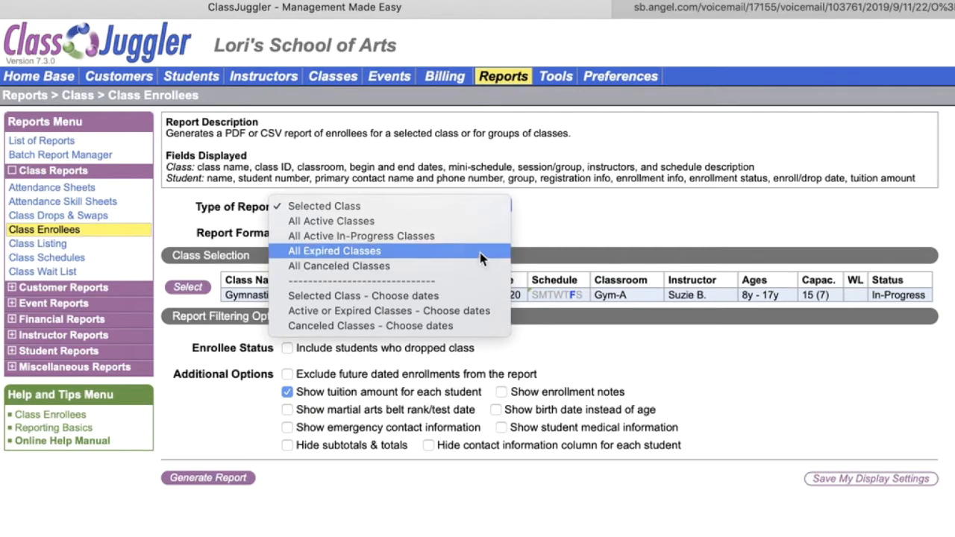
{"action": "left_click", "coordinate": [463, 222]}
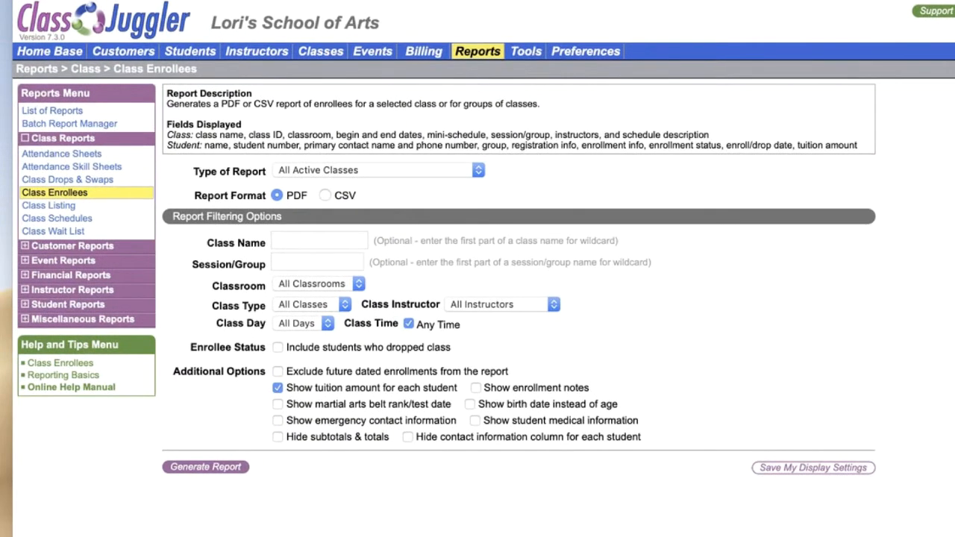
Step: Generate a "Selected Class - Choose dates" report for Gymnastics 3 from 08/01/2019 to 09/12/2019, hiding the contact information column for each student
{"action": "left_click", "coordinate": [269, 173]}
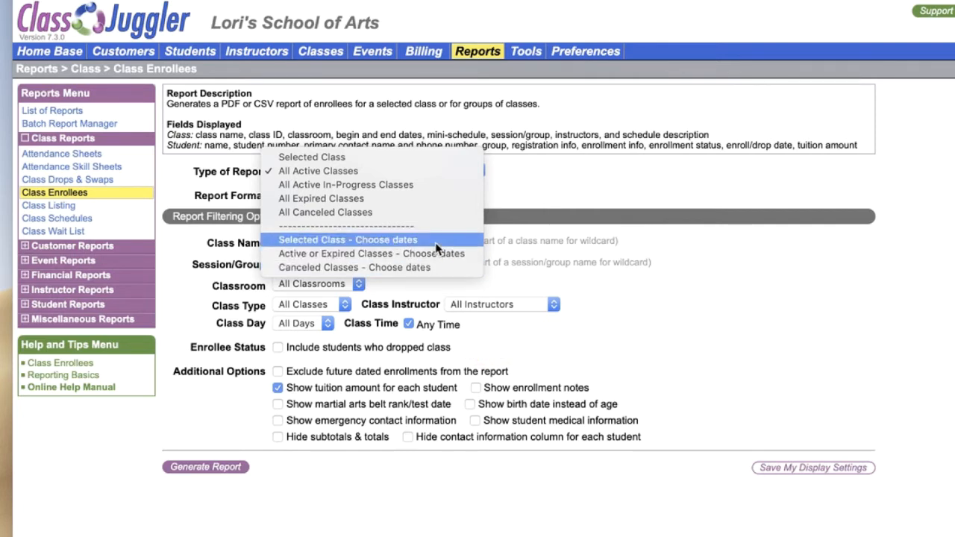
{"action": "left_click", "coordinate": [438, 247]}
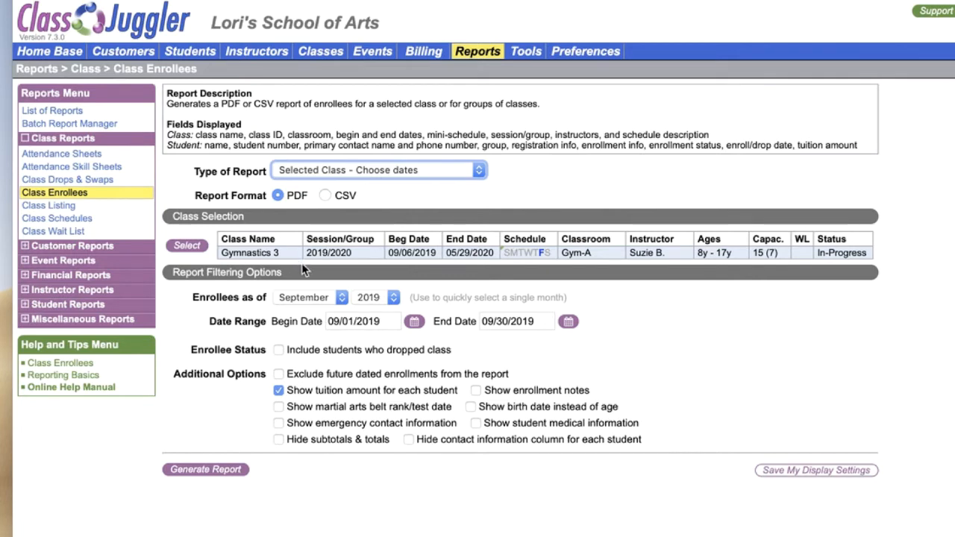
{"action": "left_click", "coordinate": [415, 322]}
{"action": "left_click", "coordinate": [411, 371]}
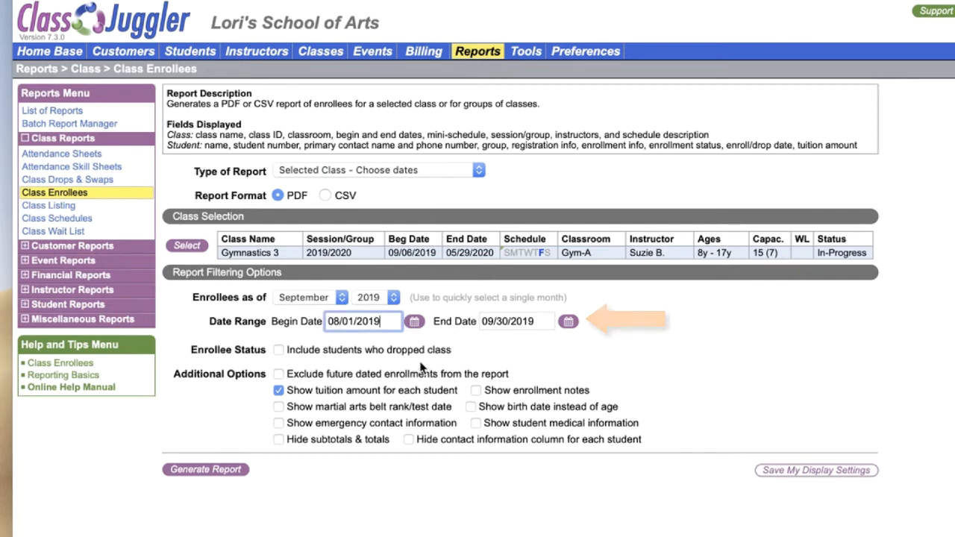
{"action": "left_click", "coordinate": [568, 322]}
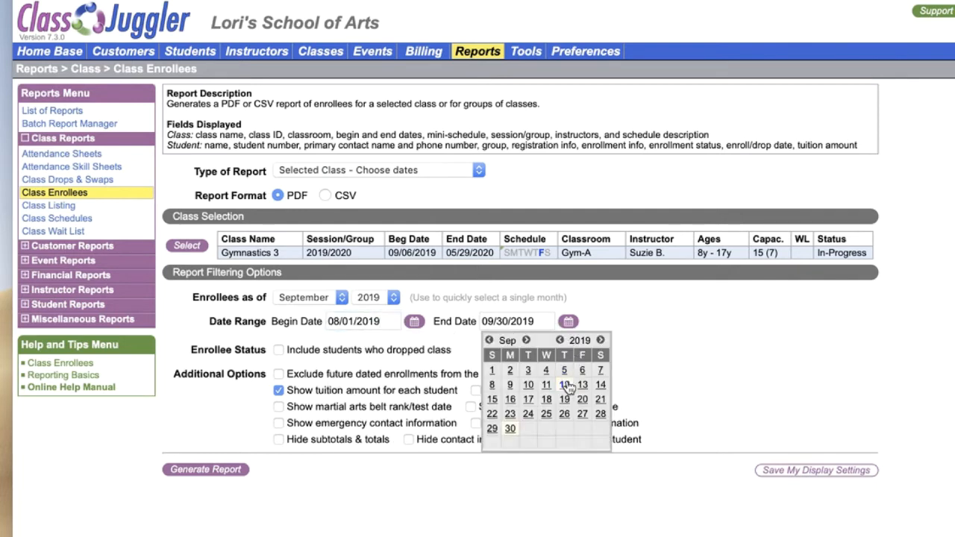
{"action": "left_click", "coordinate": [569, 393]}
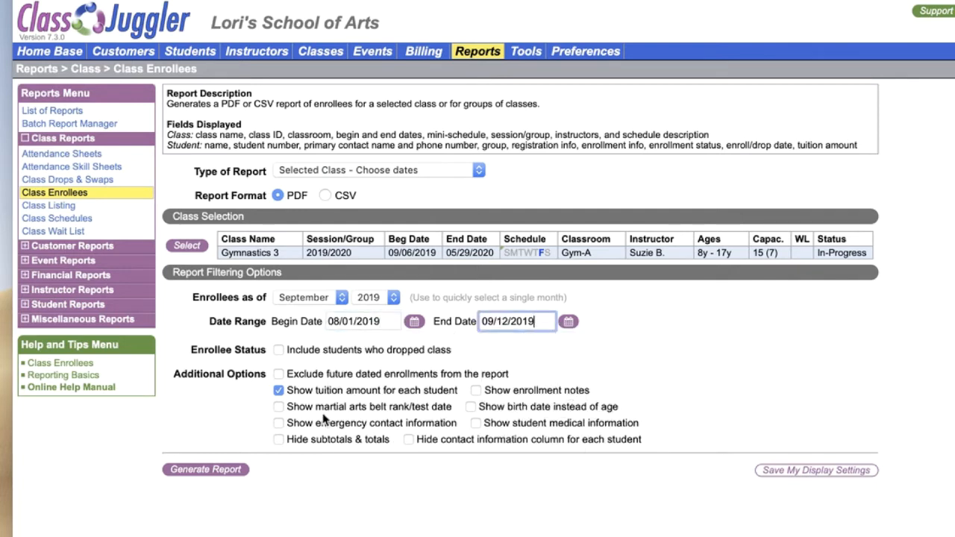
{"action": "left_click", "coordinate": [409, 440]}
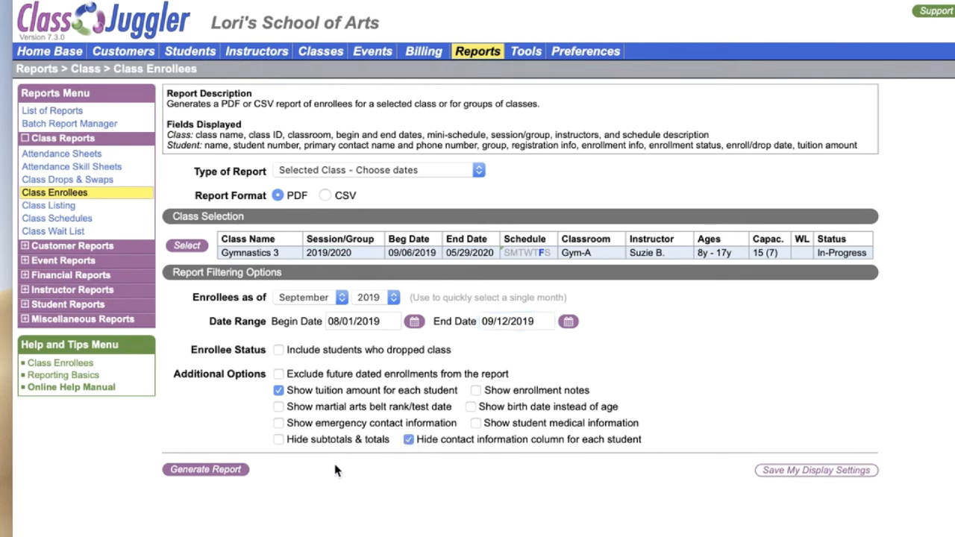
{"action": "left_click", "coordinate": [205, 469]}
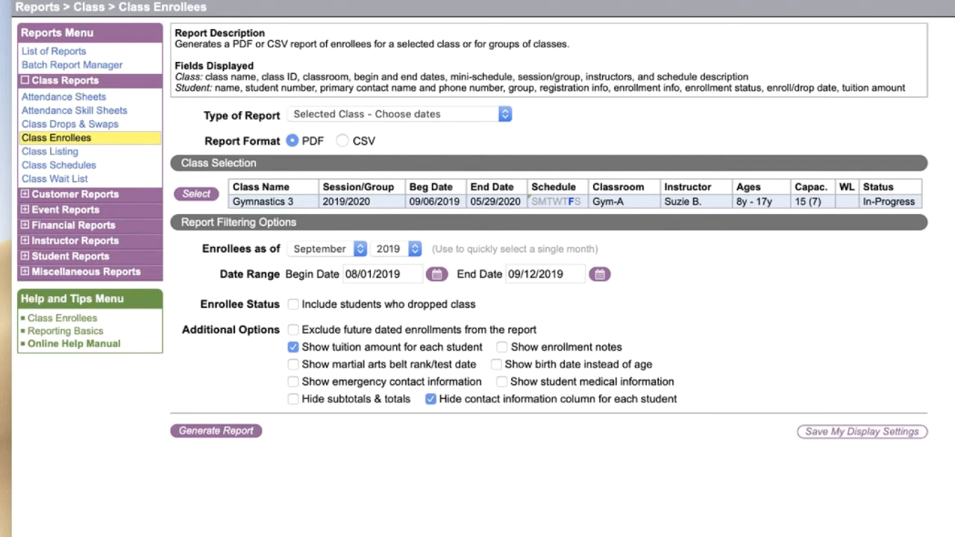
Step: Generate an "Active or Expired Classes - Choose dates" report covering 08/01/2018 to 11/30/2018
{"action": "left_click", "coordinate": [504, 114]}
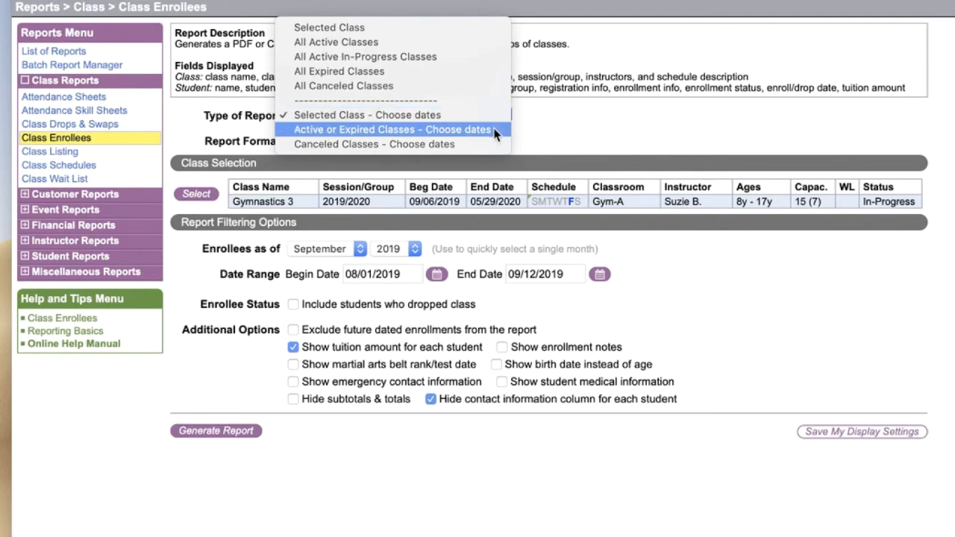
{"action": "left_click", "coordinate": [496, 130]}
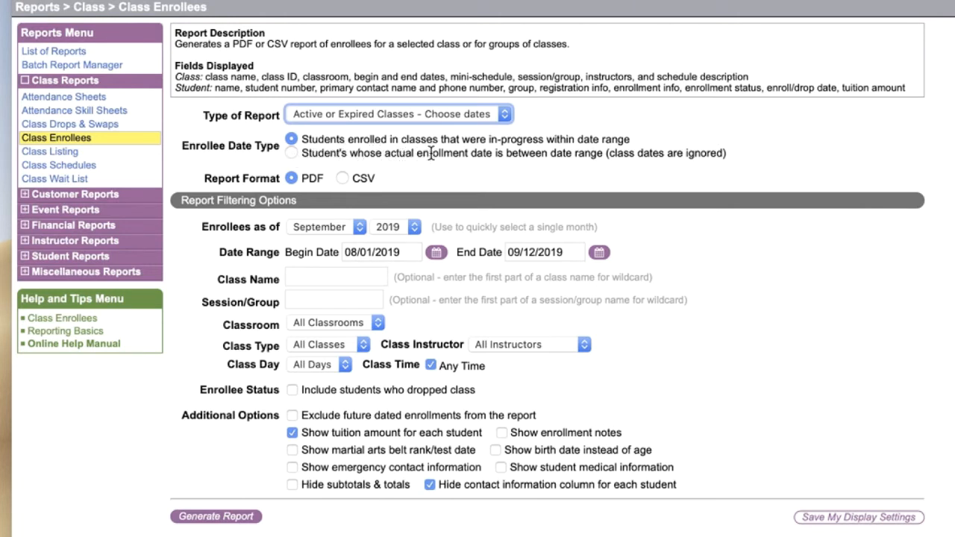
{"action": "left_click", "coordinate": [436, 252]}
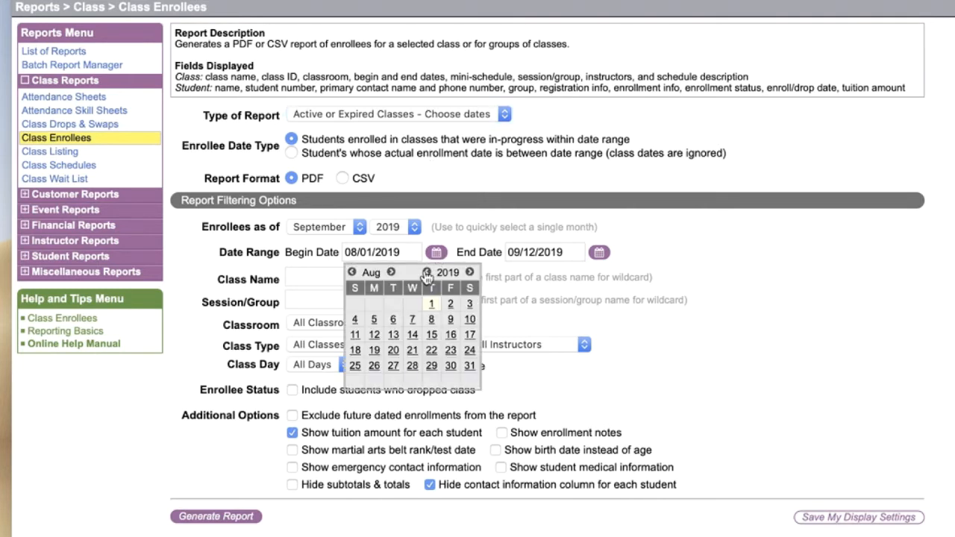
{"action": "left_click", "coordinate": [428, 273]}
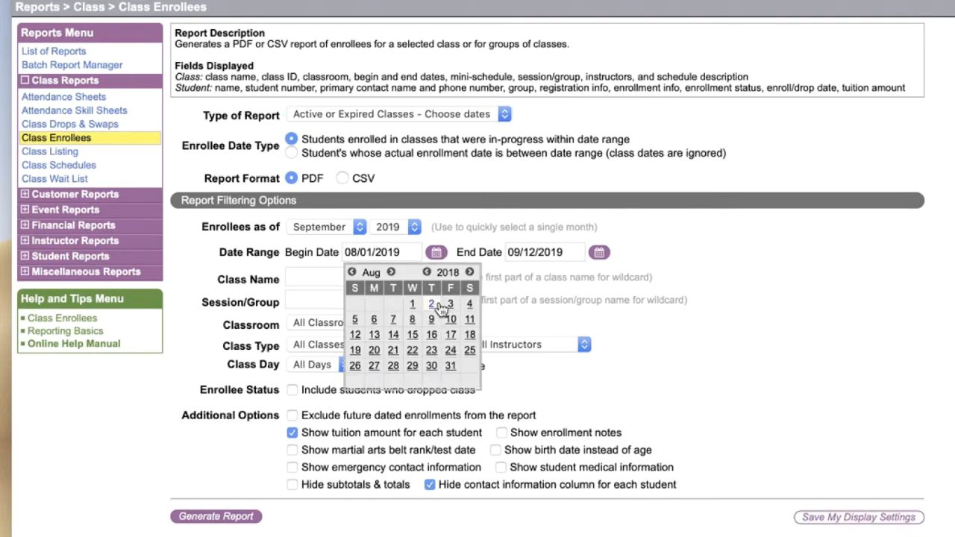
{"action": "left_click", "coordinate": [412, 304]}
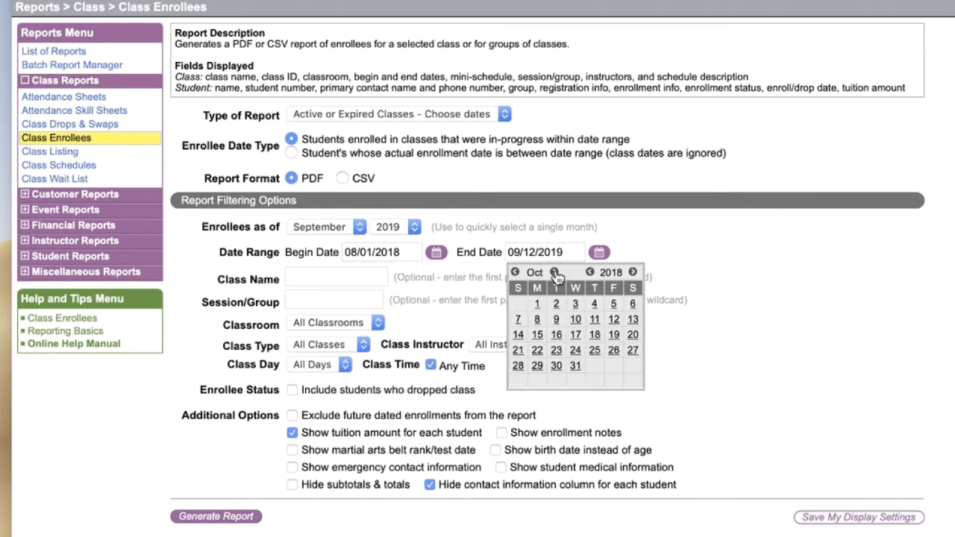
{"action": "left_click", "coordinate": [555, 274]}
{"action": "left_click", "coordinate": [613, 366]}
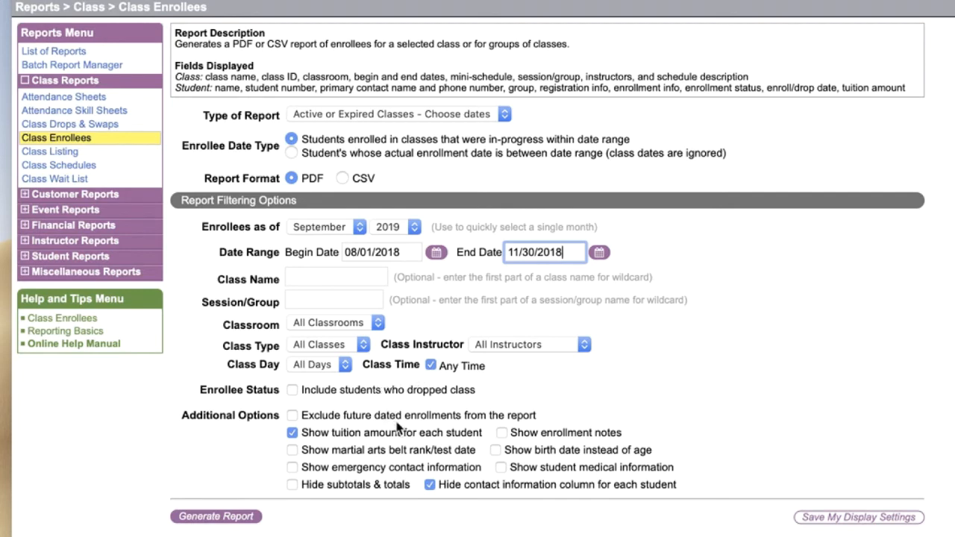
{"action": "left_click", "coordinate": [218, 516]}
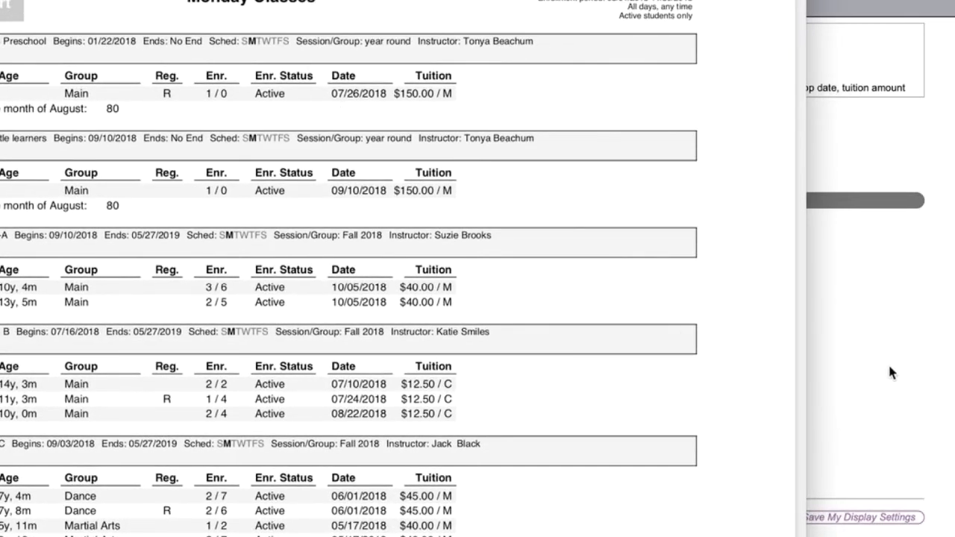
Step: Return to the report form and generate the report for students whose actual enrollment date is between the date range
{"action": "left_click", "coordinate": [927, 379]}
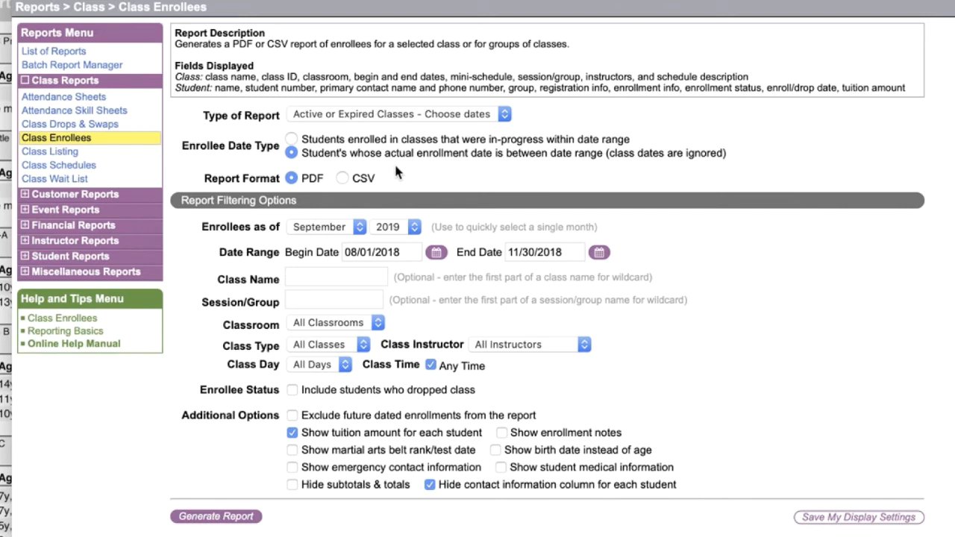
{"action": "left_click", "coordinate": [238, 522]}
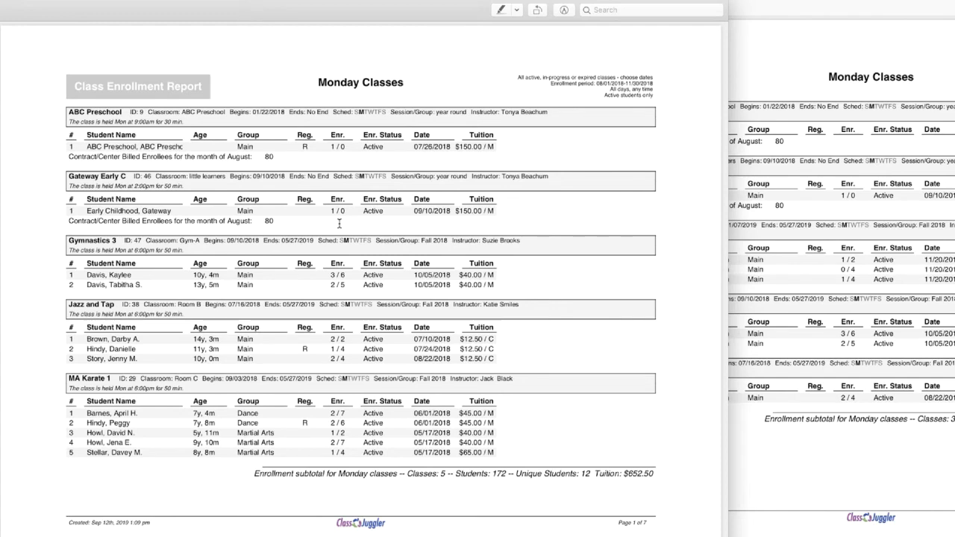
Step: Bring the report based on actual enrollment dates to the front and reposition its window to compare its Monday classes with the other report
{"action": "left_click", "coordinate": [795, 462]}
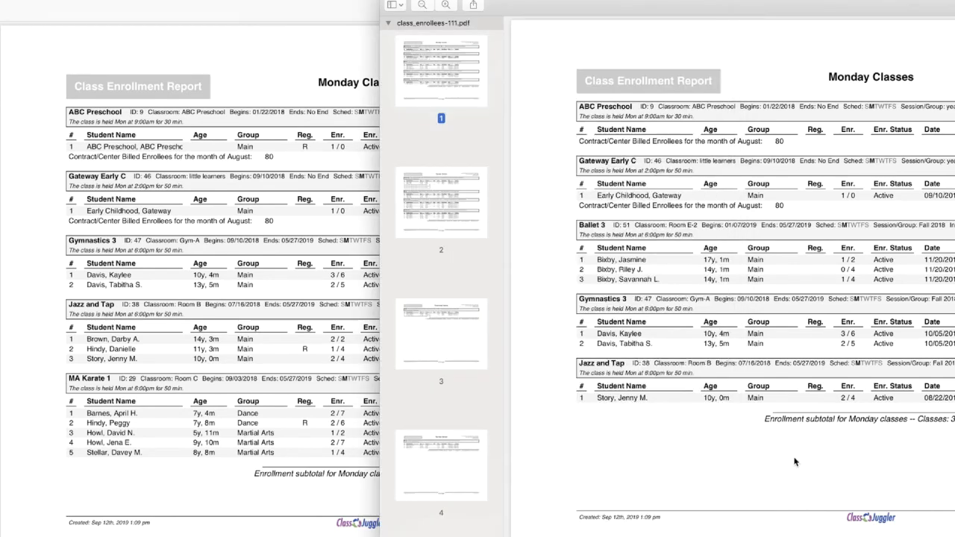
{"action": "left_click_drag", "start_coordinate": [682, 6], "coordinate": [590, 4]}
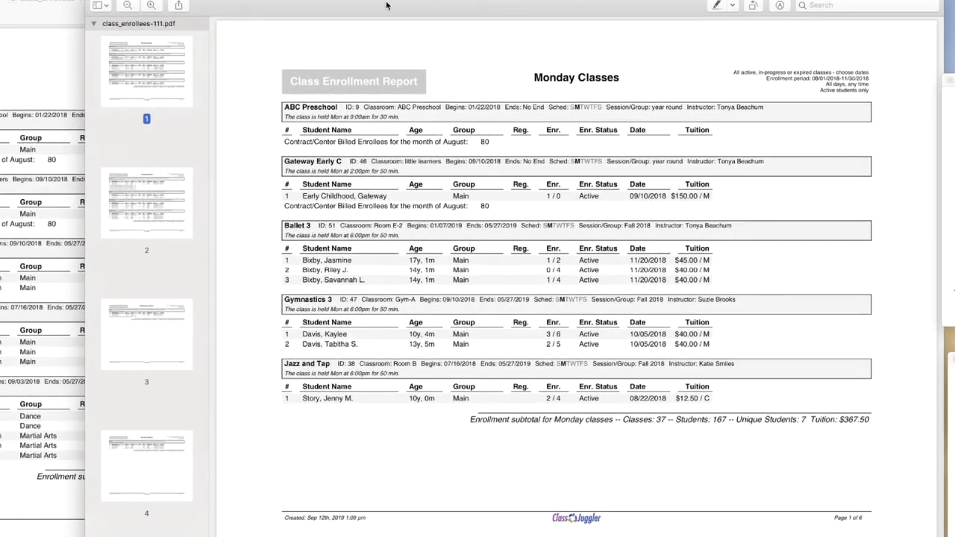